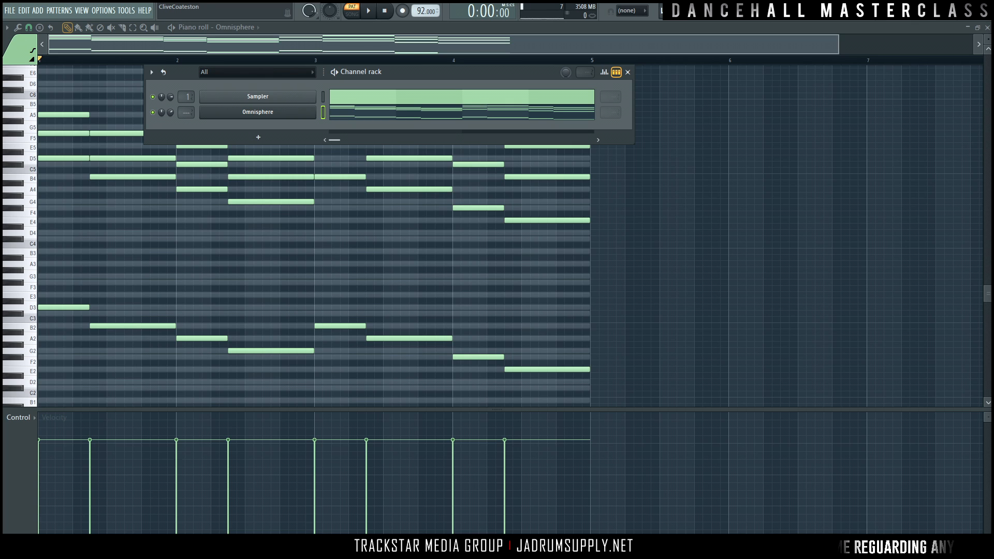
- Close the channel rack and delete all notes in bars 3 and 4 of the Omnisphere piano roll
{"action": "key", "text": "F6"}
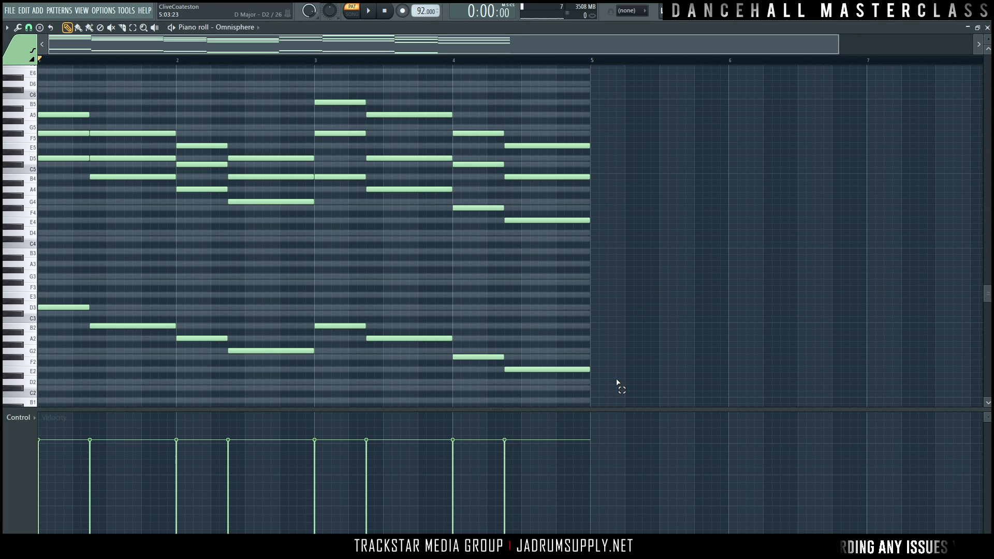
{"action": "left_click_drag", "start_coordinate": [616, 384], "coordinate": [328, 77]}
{"action": "key", "text": "Delete"}
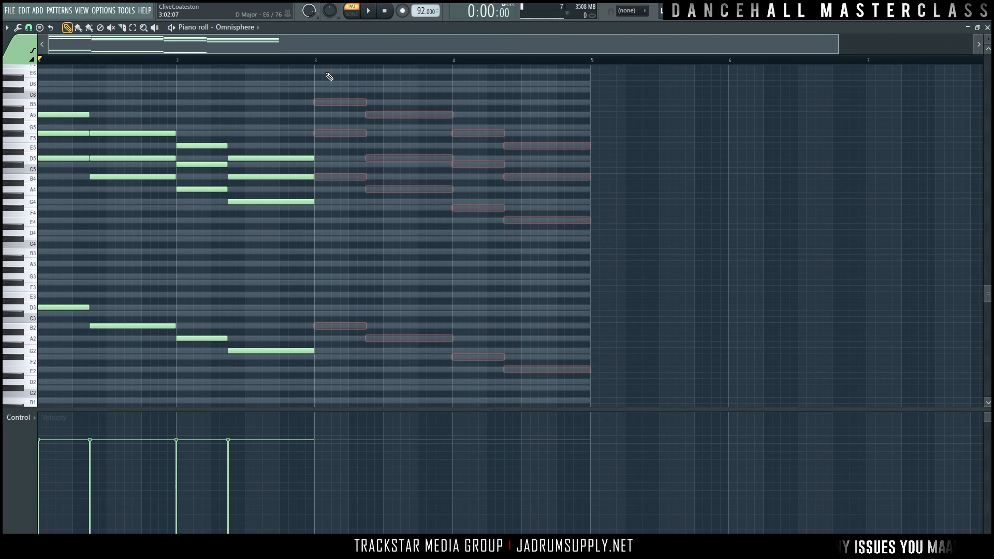
- Copy the chords and bass notes of bars 1 and 2 into bars 3 and 4
{"action": "left_click_drag", "start_coordinate": [342, 365], "coordinate": [40, 73]}
{"action": "left_click_drag", "start_coordinate": [69, 115], "coordinate": [328, 111]}
{"action": "left_click", "coordinate": [367, 193]}
{"action": "right_click", "coordinate": [376, 187], "text": "ctrl"}
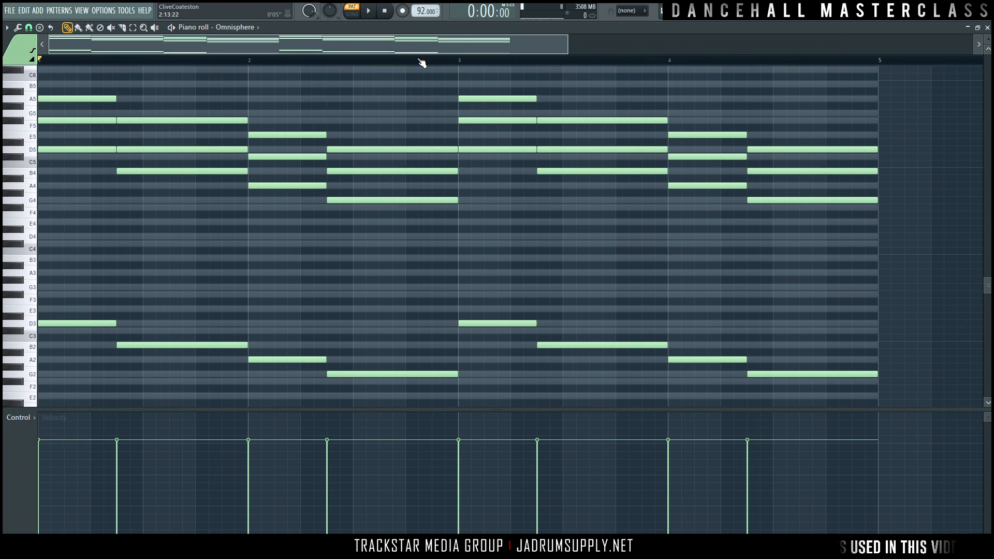
- Play back the four-bar chord pattern and stop it
{"action": "scroll", "coordinate": [420, 60], "scroll_direction": "down", "scroll_amount": 2}
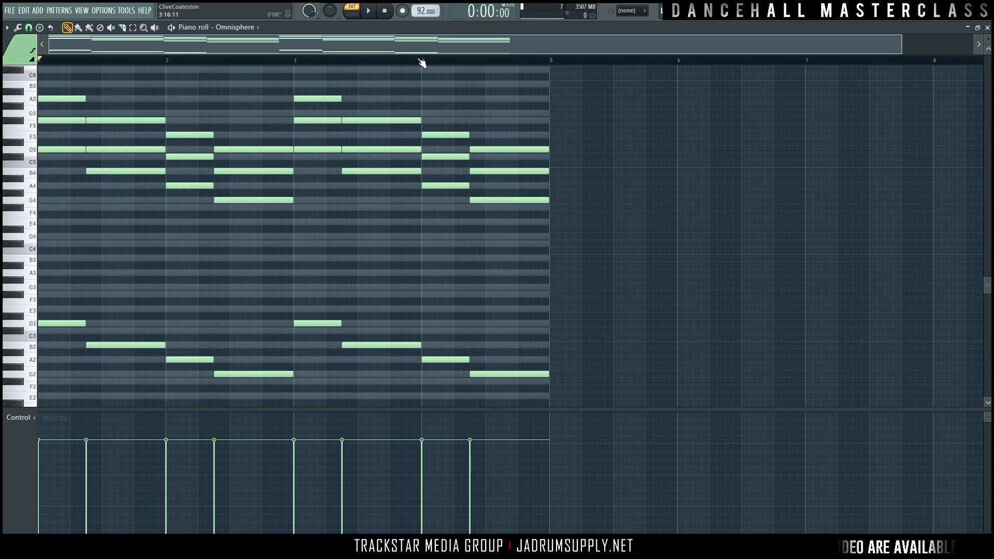
{"action": "key", "text": "space"}
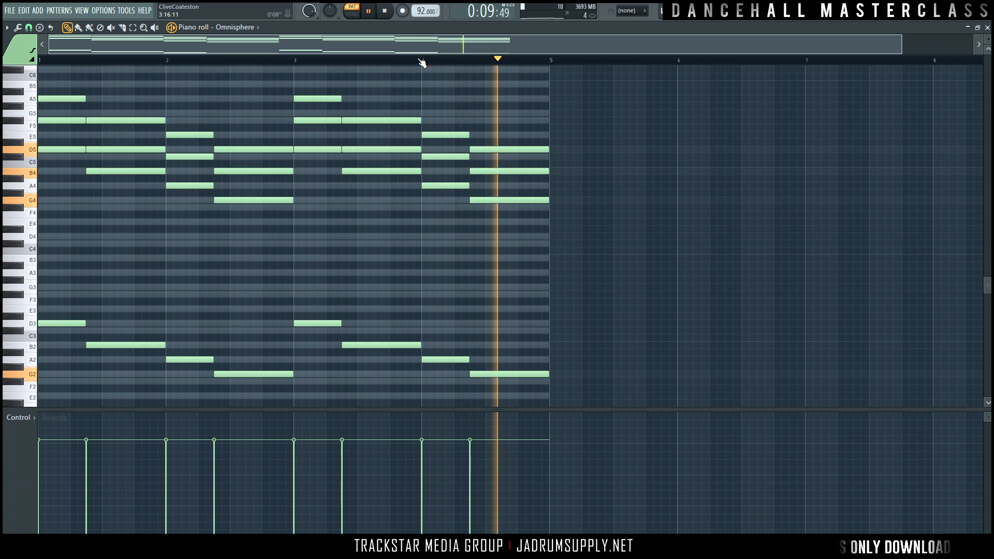
{"action": "key", "text": "space"}
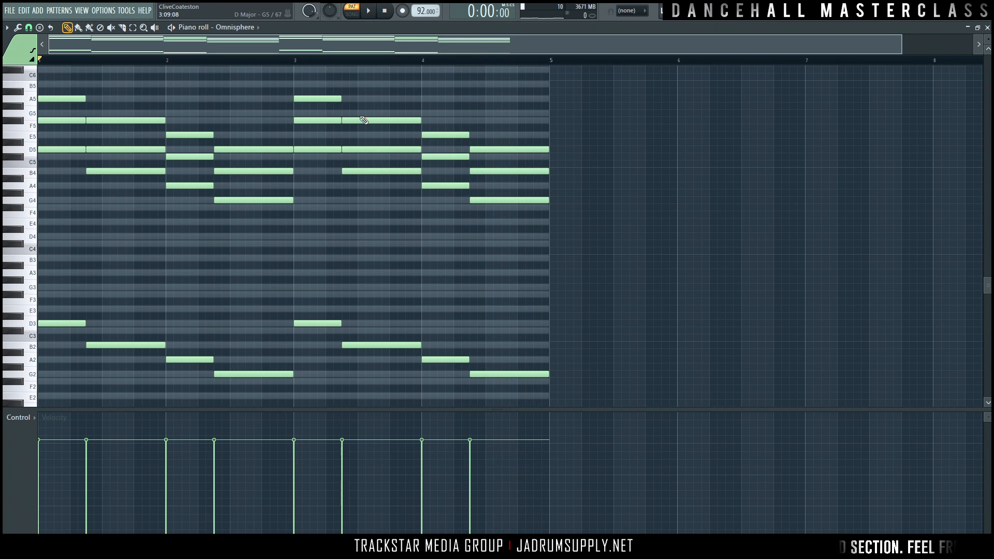
- Try a lower velocity on the second chord of bar 3 during playback and restore the chord's original velocity
{"action": "left_click_drag", "start_coordinate": [373, 96], "coordinate": [396, 362]}
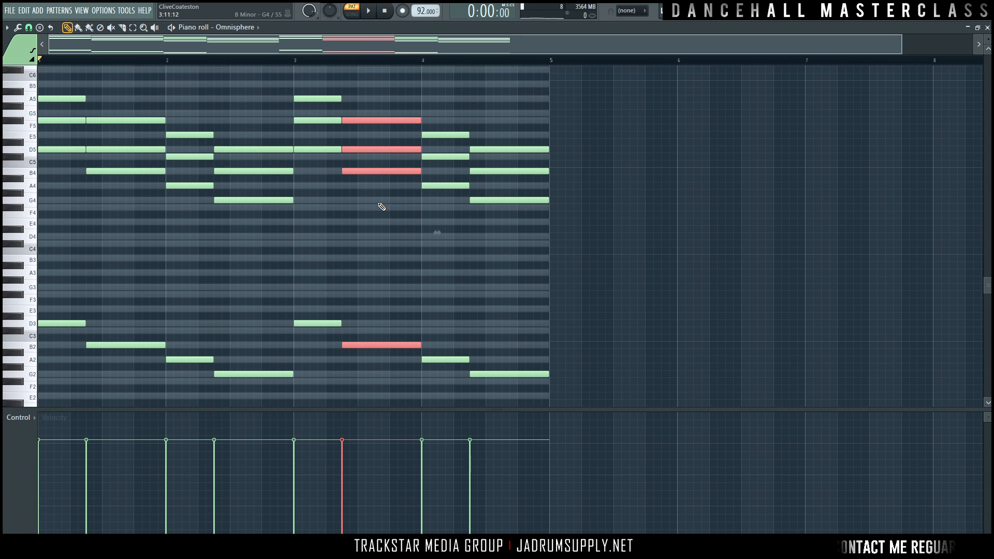
{"action": "scroll", "coordinate": [371, 201], "scroll_direction": "down", "scroll_amount": 6, "text": "alt"}
{"action": "scroll", "coordinate": [371, 202], "scroll_direction": "down", "scroll_amount": 1, "text": "alt"}
{"action": "key", "text": "space"}
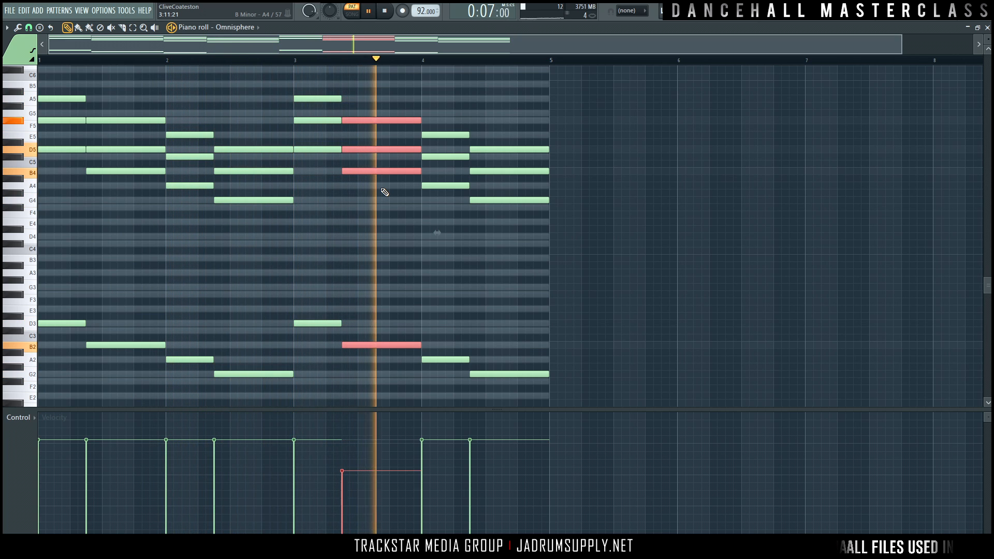
{"action": "key", "text": "space"}
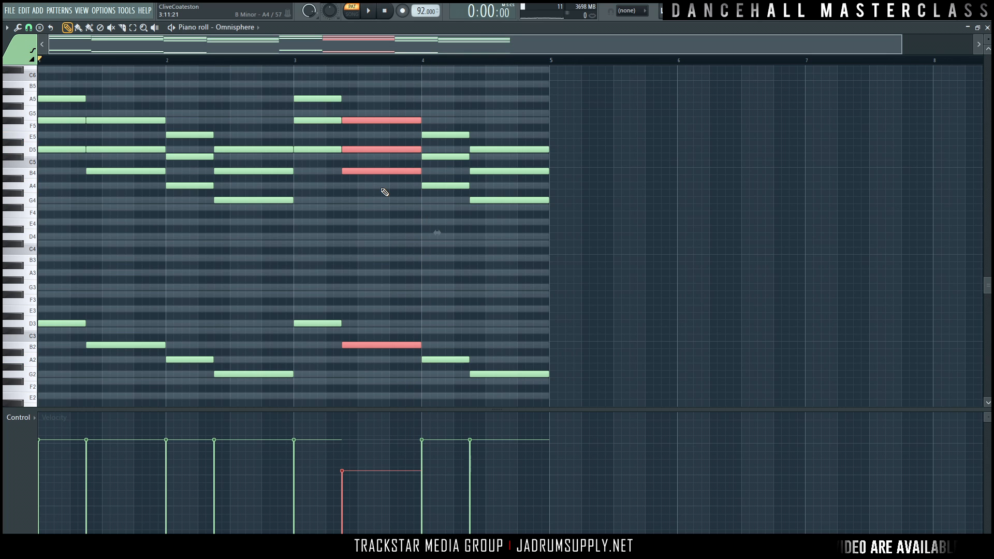
{"action": "scroll", "coordinate": [381, 190], "scroll_direction": "up", "scroll_amount": 8}
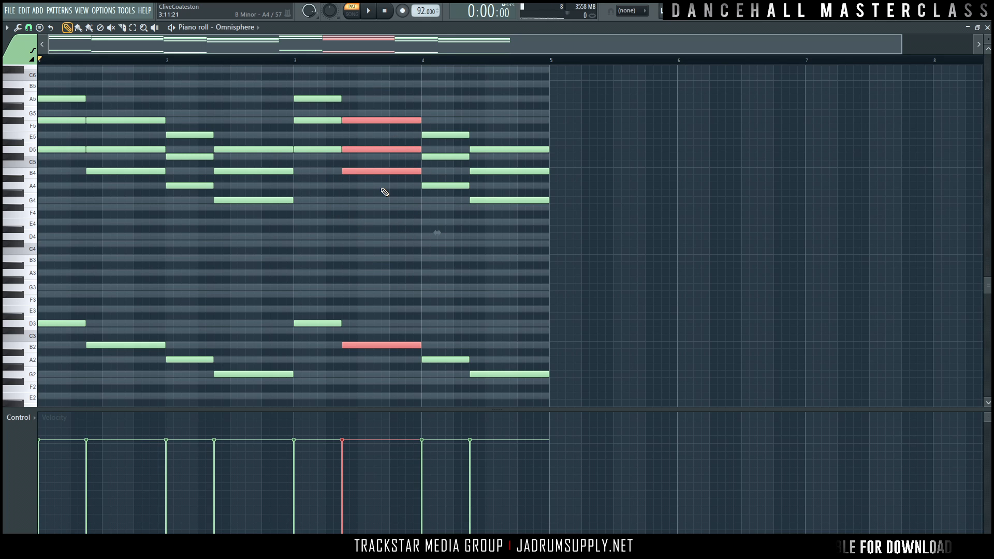
{"action": "left_click", "coordinate": [192, 248], "text": "ctrl"}
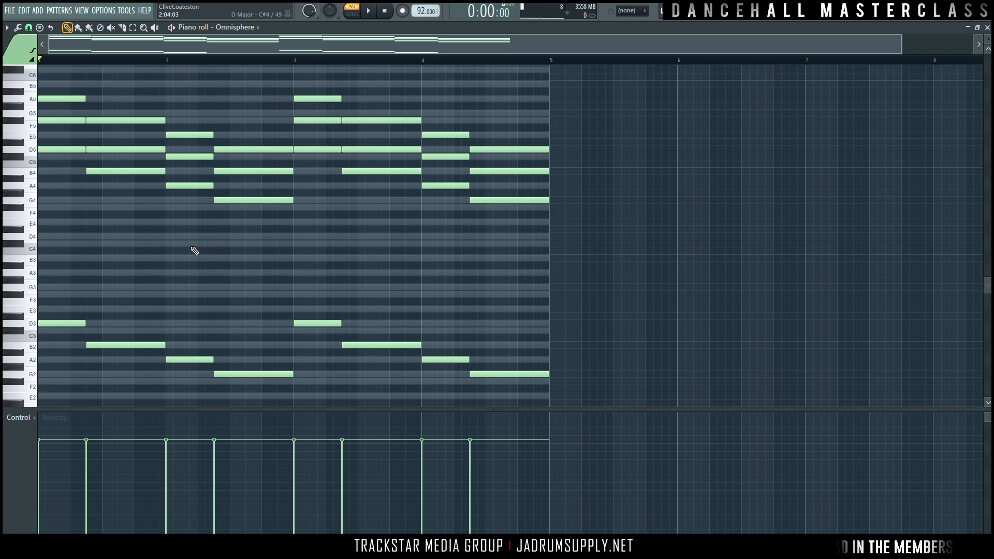
- Preview the piano roll randomizer on all notes and close it without applying
{"action": "key", "text": "alt+r"}
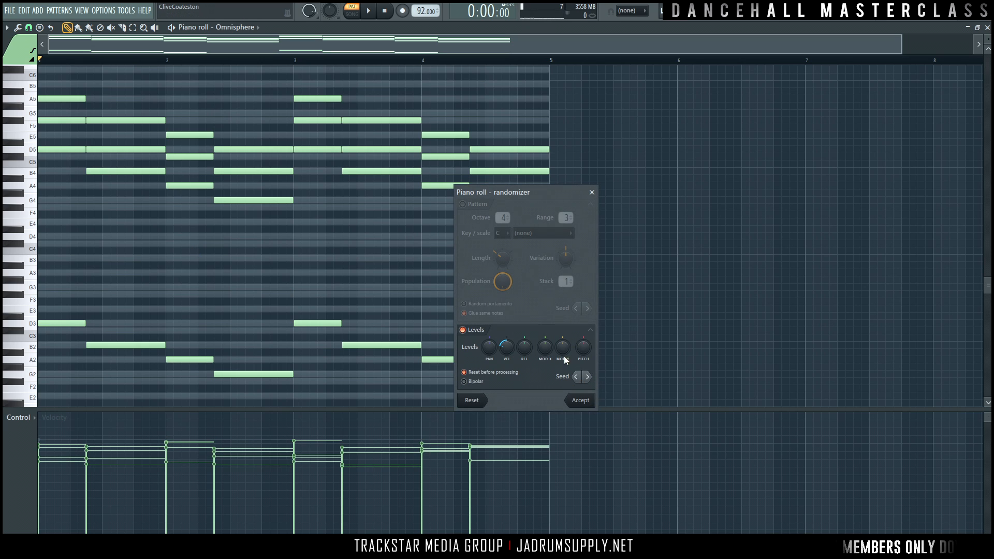
{"action": "left_click_drag", "start_coordinate": [522, 193], "coordinate": [421, 163]}
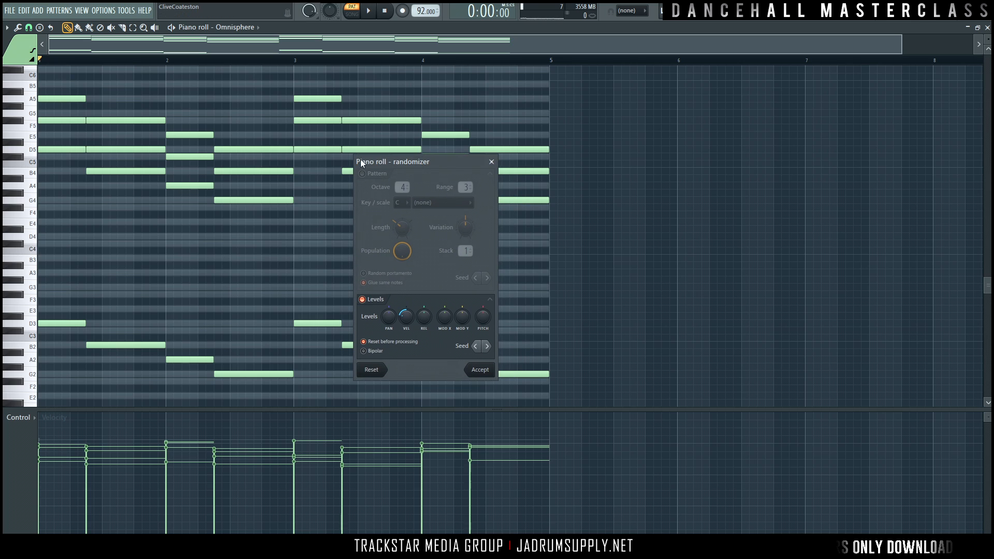
{"action": "left_click", "coordinate": [494, 164]}
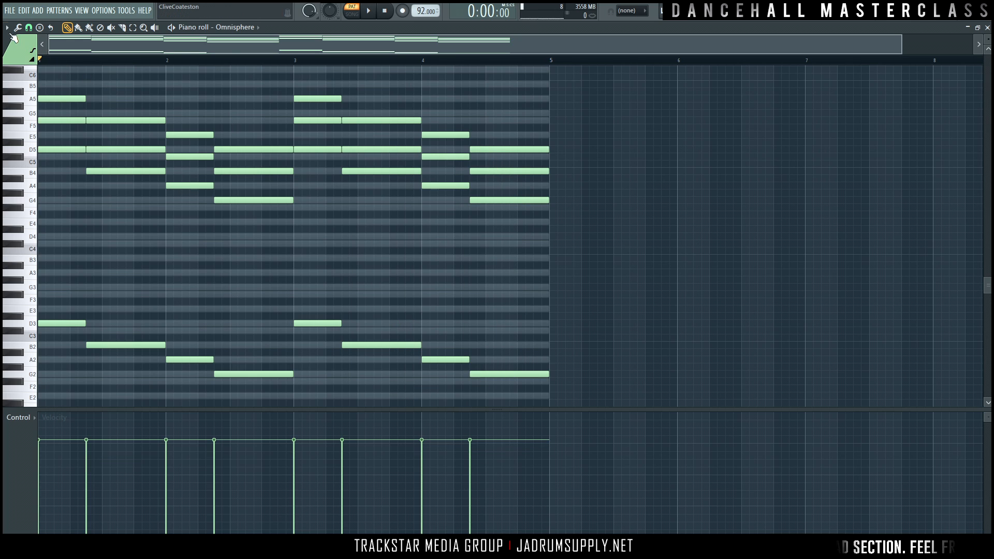
{"action": "left_click", "coordinate": [7, 28]}
{"action": "mouse_move", "coordinate": [43, 54]}
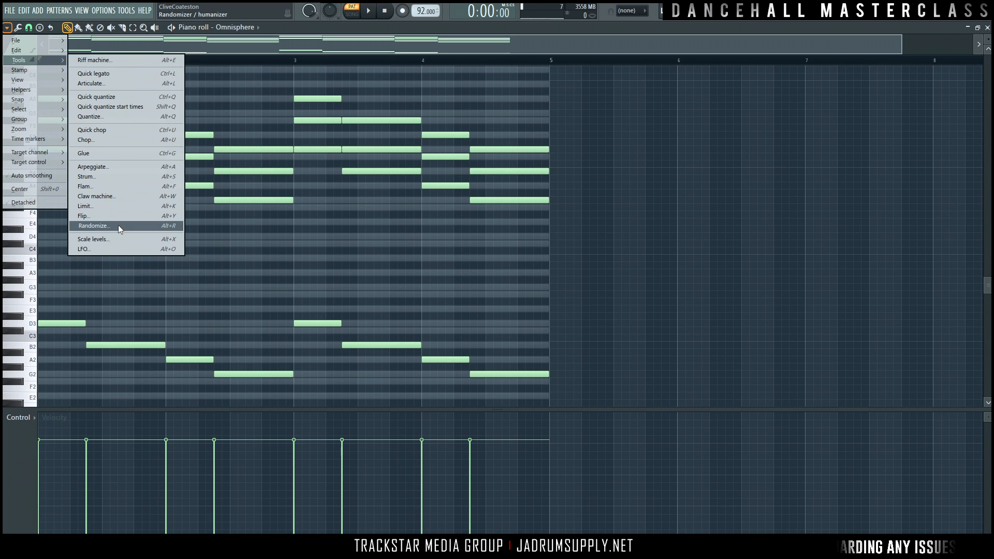
{"action": "left_click", "coordinate": [118, 224]}
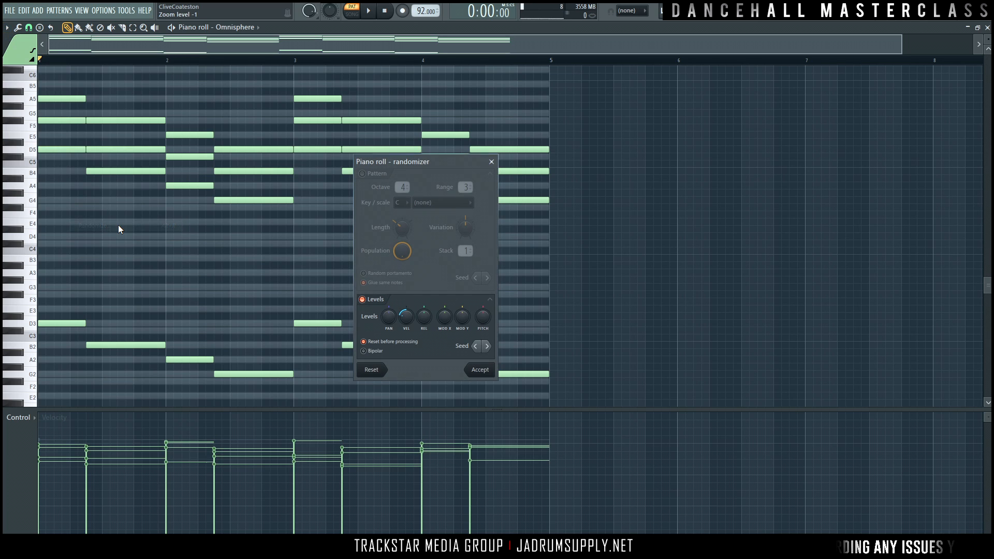
{"action": "left_click", "coordinate": [491, 162]}
- Preview the randomizer on only the notes of bar 3, dismiss it and clear the selection
{"action": "left_click_drag", "start_coordinate": [314, 97], "coordinate": [405, 357]}
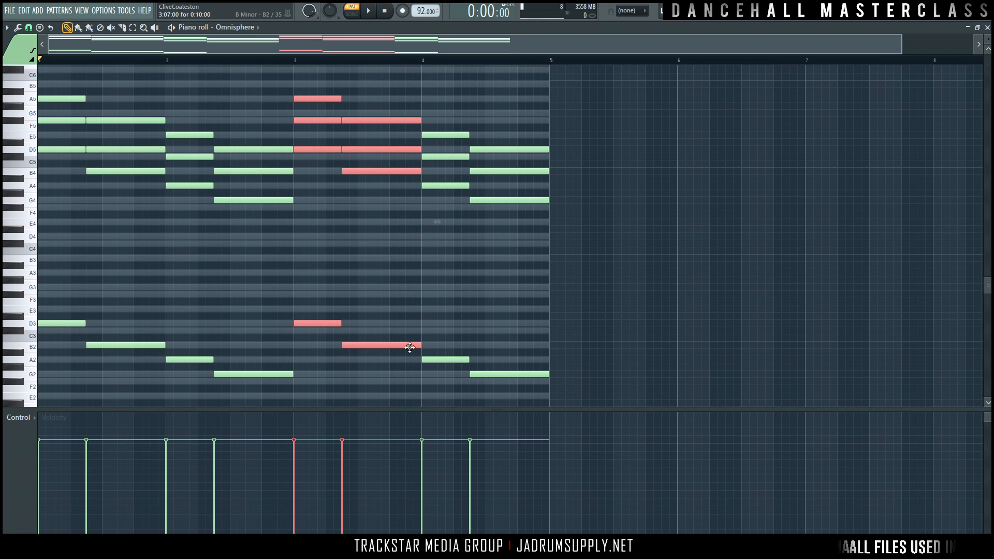
{"action": "key", "text": "alt+r"}
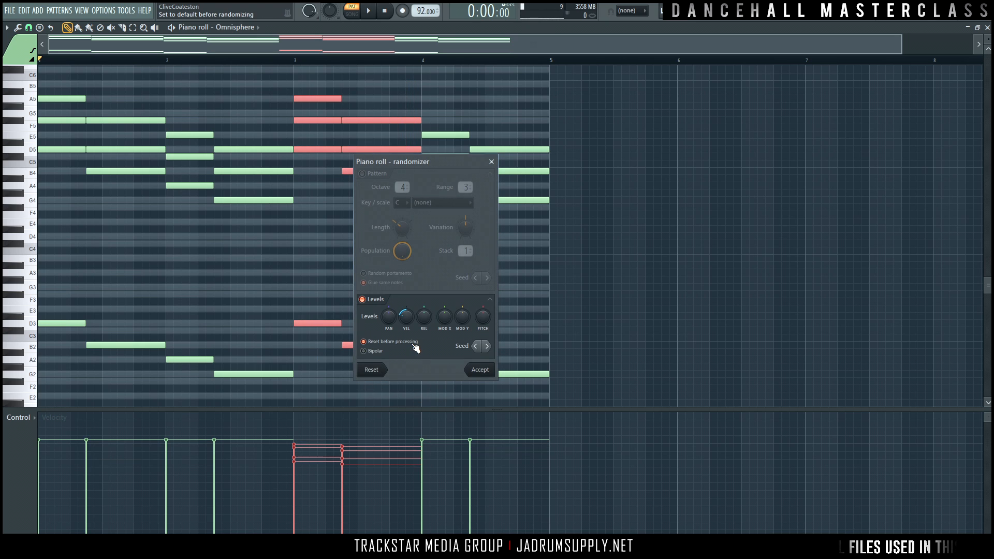
{"action": "left_click", "coordinate": [491, 161]}
{"action": "left_click", "coordinate": [489, 263]}
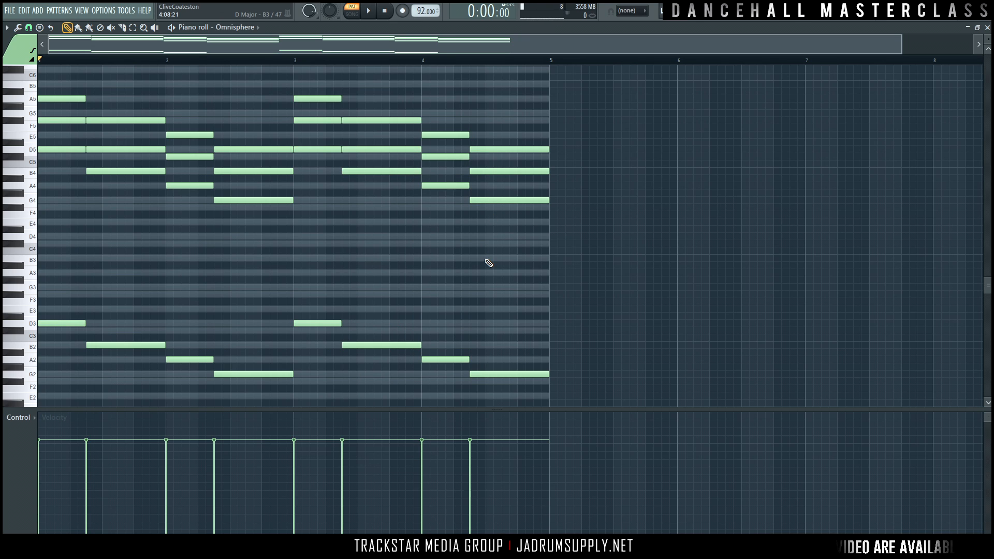
- Open the randomizer for the whole pattern and set its velocity level to about -80%
{"action": "key", "text": "alt+r"}
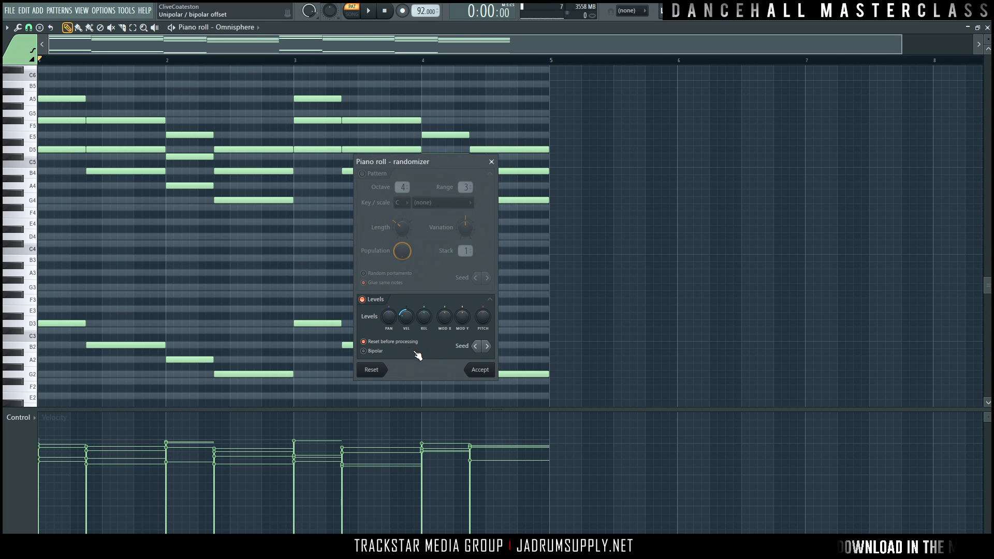
{"action": "left_click_drag", "start_coordinate": [405, 318], "coordinate": [408, 322]}
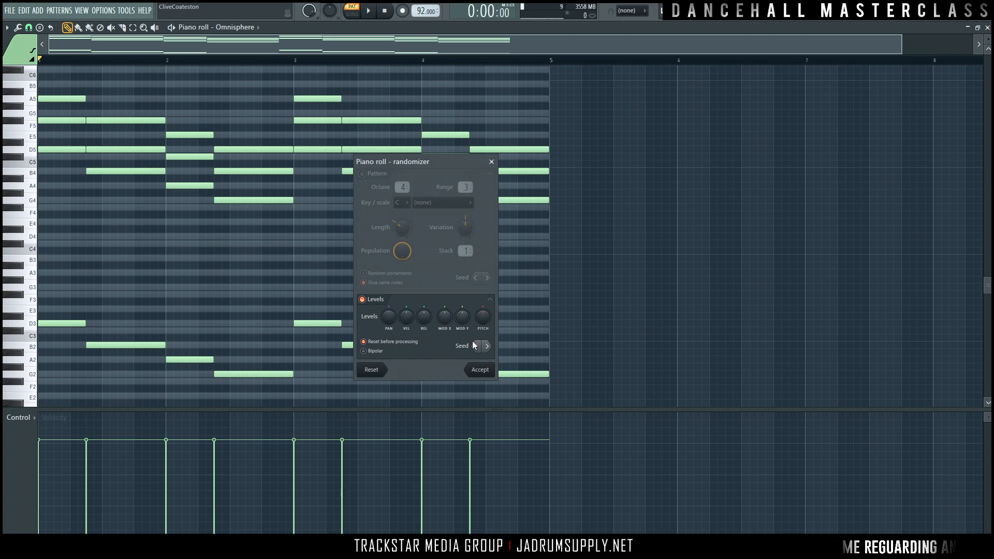
{"action": "left_click_drag", "start_coordinate": [409, 321], "coordinate": [409, 352]}
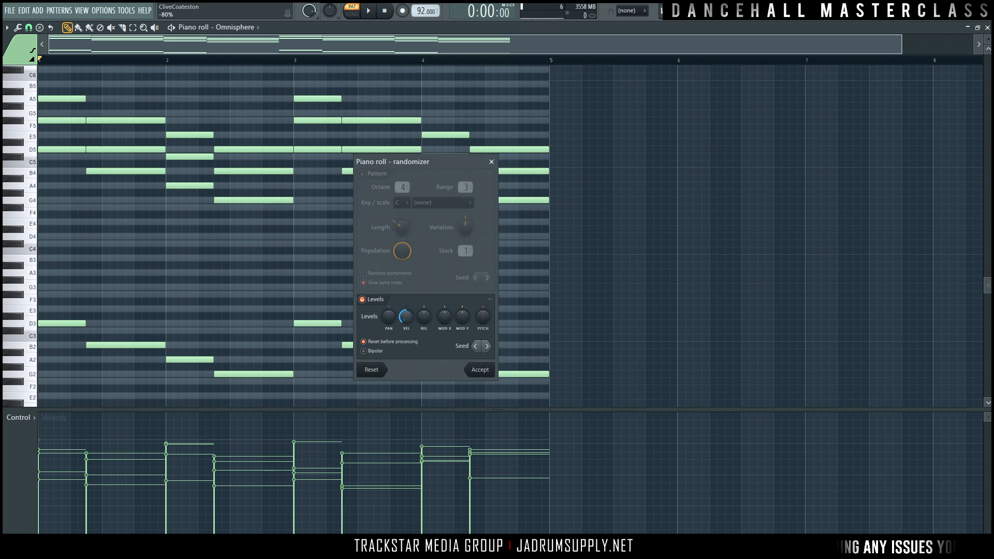
- Cycle through the randomizer's level seeds forward and back to choose a different random velocity pattern
{"action": "left_click", "coordinate": [487, 347]}
{"action": "left_click", "coordinate": [487, 346]}
{"action": "left_click", "coordinate": [487, 347]}
{"action": "left_click", "coordinate": [486, 347]}
{"action": "left_click", "coordinate": [486, 347]}
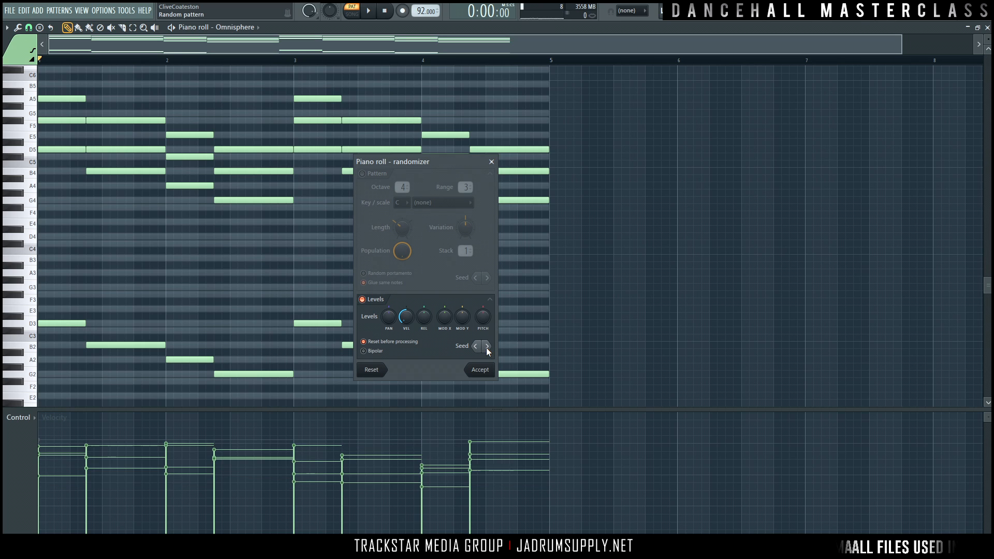
{"action": "left_click", "coordinate": [487, 347]}
{"action": "left_click", "coordinate": [486, 347]}
{"action": "left_click", "coordinate": [487, 347]}
{"action": "left_click", "coordinate": [487, 346]}
{"action": "left_click", "coordinate": [487, 347]}
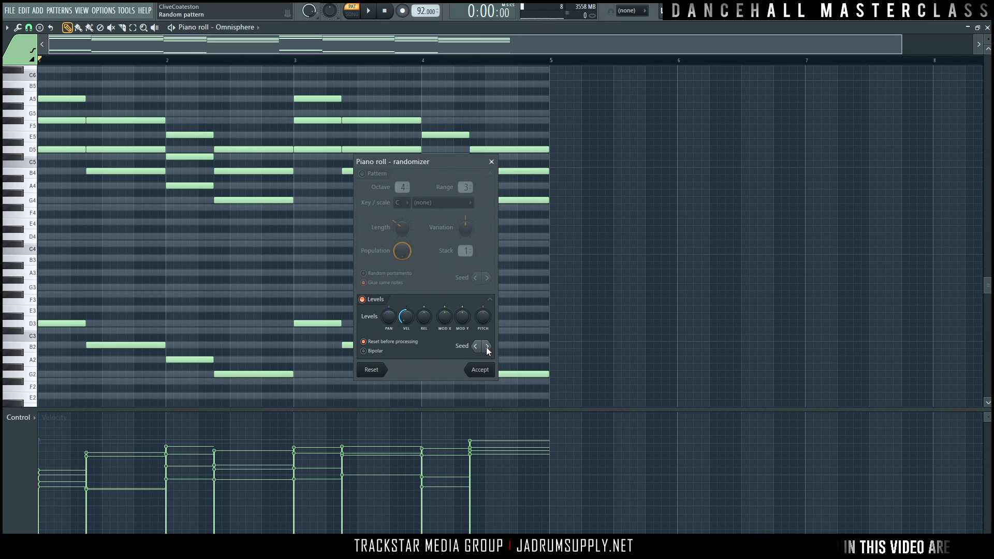
{"action": "left_click", "coordinate": [474, 345]}
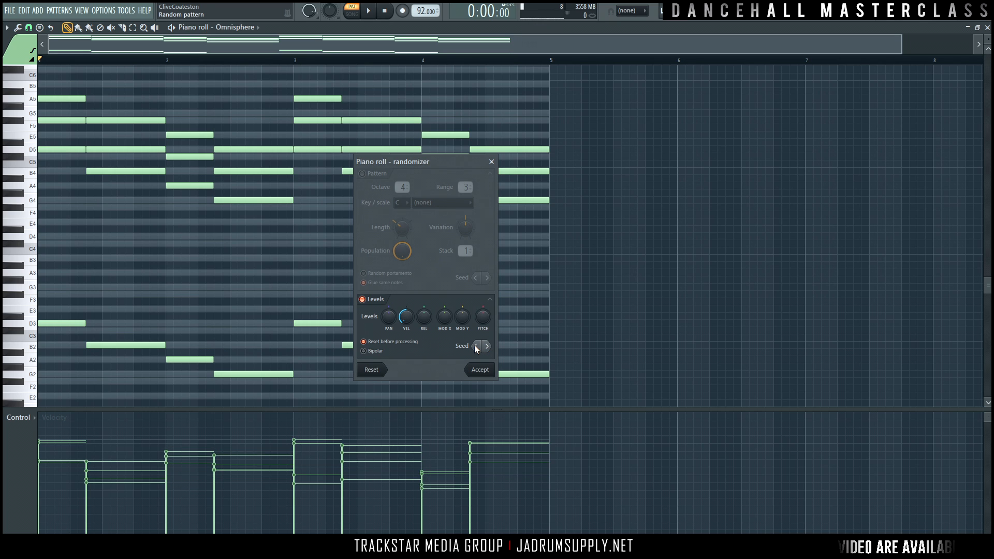
{"action": "left_click", "coordinate": [474, 345]}
{"action": "left_click", "coordinate": [474, 345]}
{"action": "left_click", "coordinate": [474, 345]}
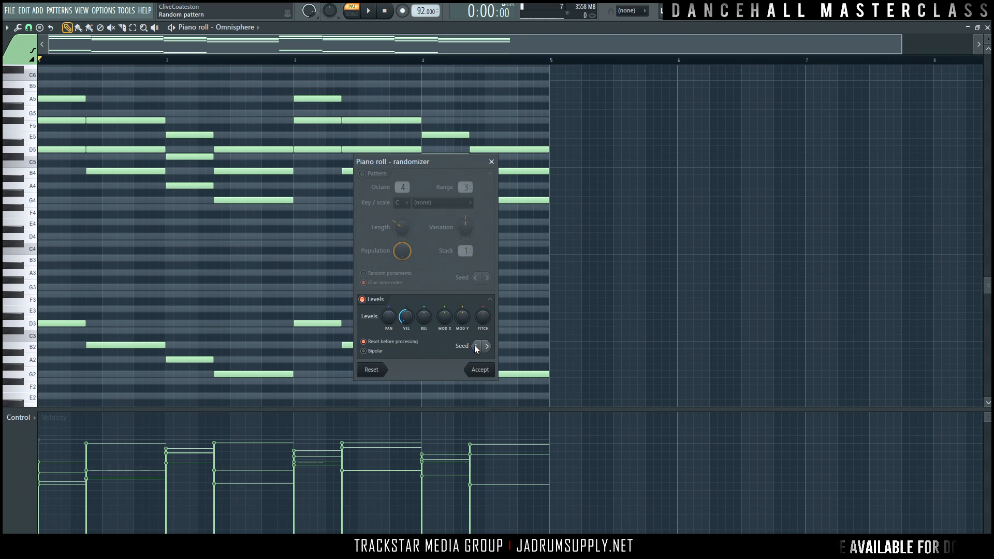
{"action": "left_click", "coordinate": [474, 345]}
- Set the randomizer's velocity level to about -56% and apply it to the notes
{"action": "left_click_drag", "start_coordinate": [407, 319], "coordinate": [407, 325]}
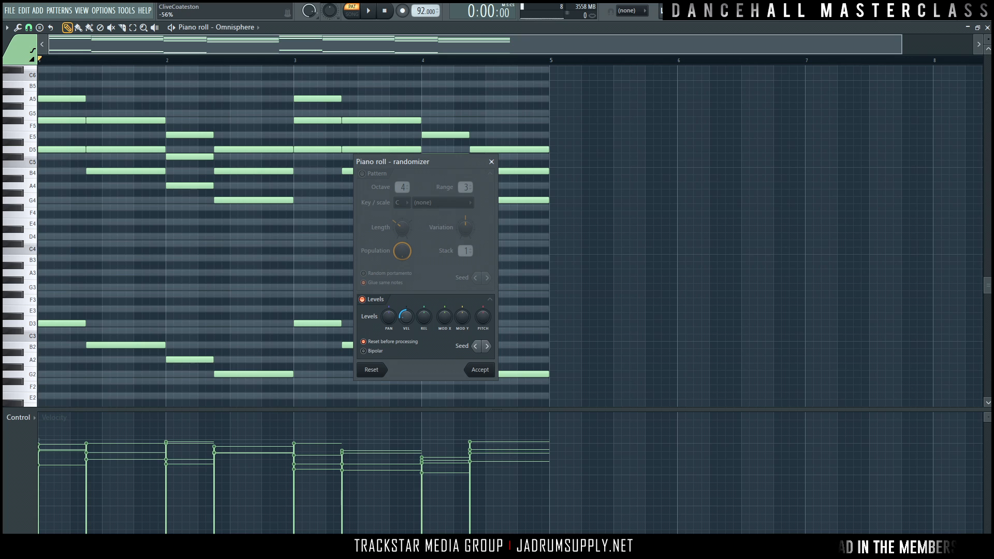
{"action": "left_click_drag", "start_coordinate": [407, 326], "coordinate": [408, 324]}
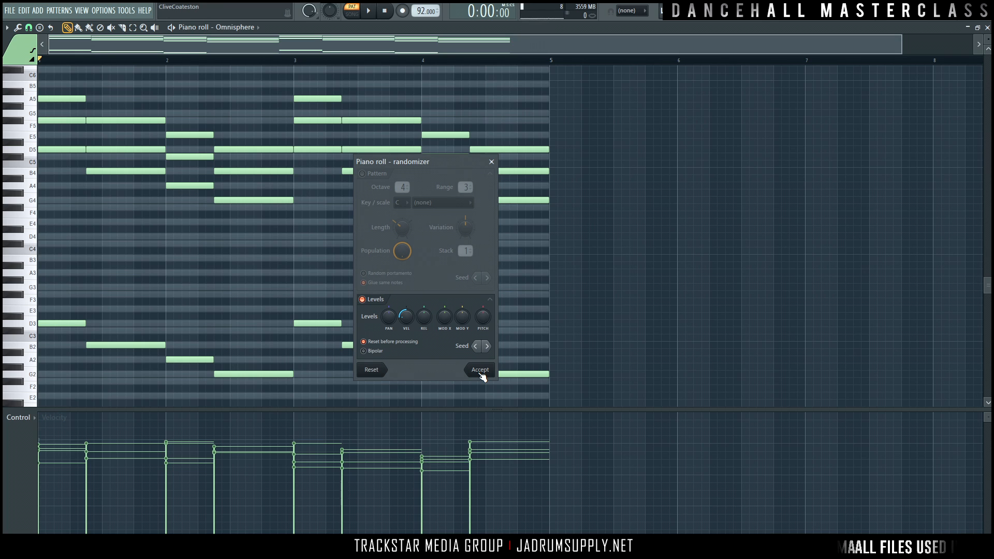
{"action": "left_click", "coordinate": [481, 371]}
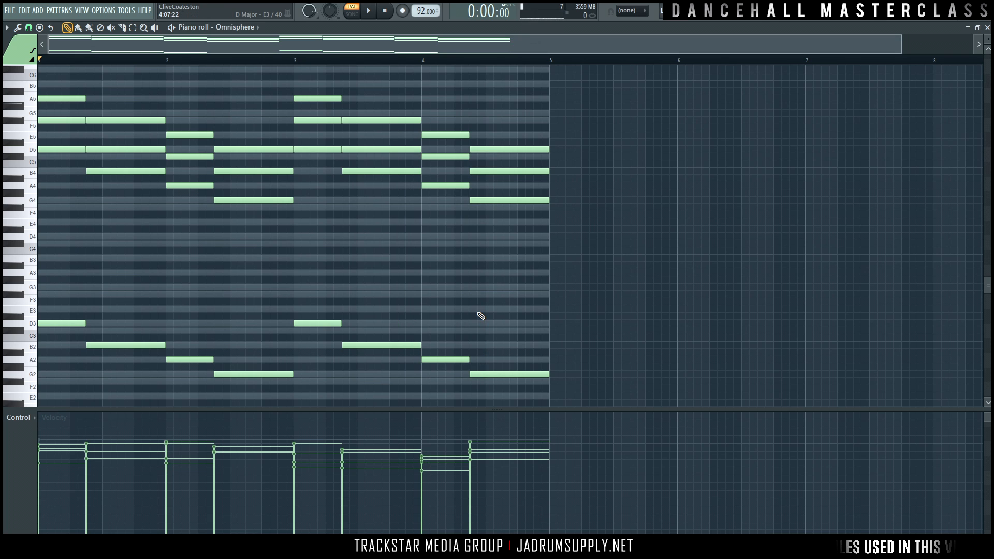
- Undo the velocity randomization and copy all notes of bars 1–4 into bars 5–8
{"action": "key", "text": "ctrl+z"}
{"action": "key", "text": "ctrl+a"}
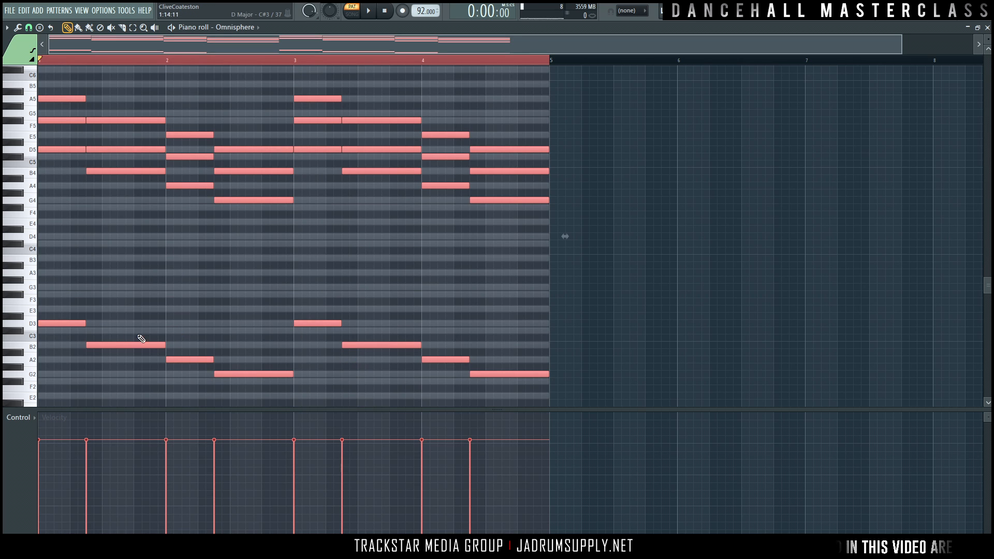
{"action": "left_click_drag", "start_coordinate": [50, 326], "coordinate": [563, 334]}
{"action": "scroll", "coordinate": [520, 67], "scroll_direction": "down", "scroll_amount": 2}
- Randomize the velocities of the copied notes in bars 5–8 with the current randomizer settings and deselect them
{"action": "key", "text": "alt+r"}
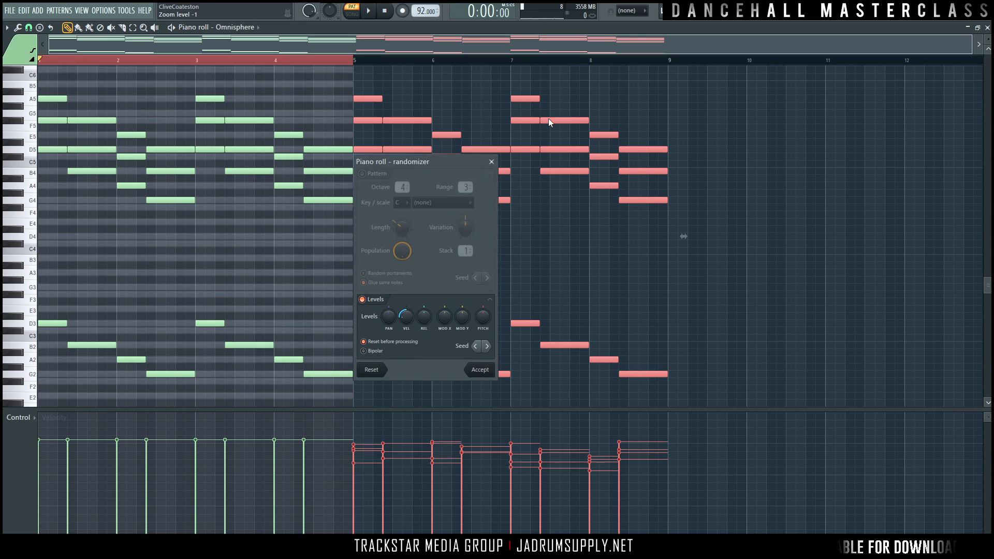
{"action": "left_click", "coordinate": [476, 370]}
{"action": "key", "text": "ctrl+d"}
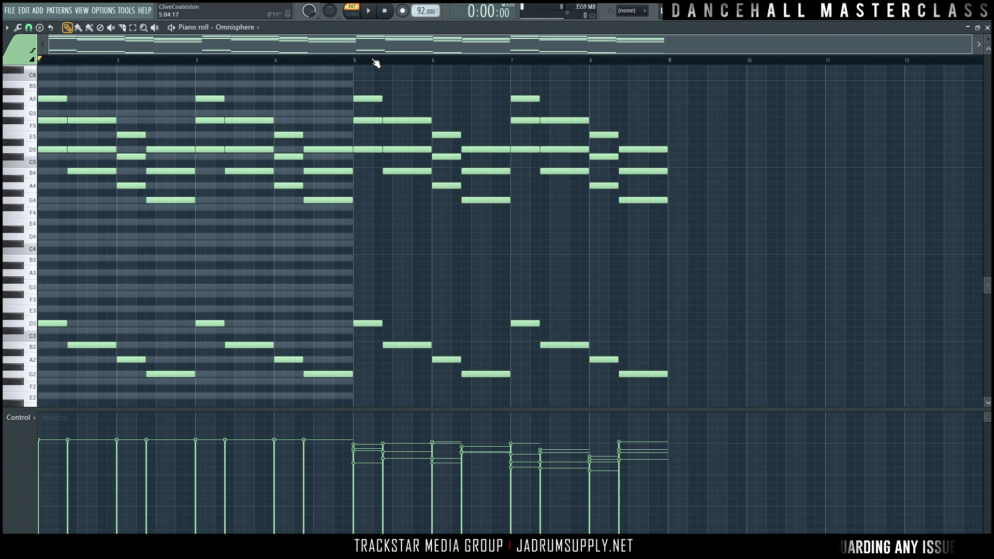
- Play the eight-bar pattern to compare the uniform velocities of bars 1–4 with the randomized bars 5–8
{"action": "key", "text": "space"}
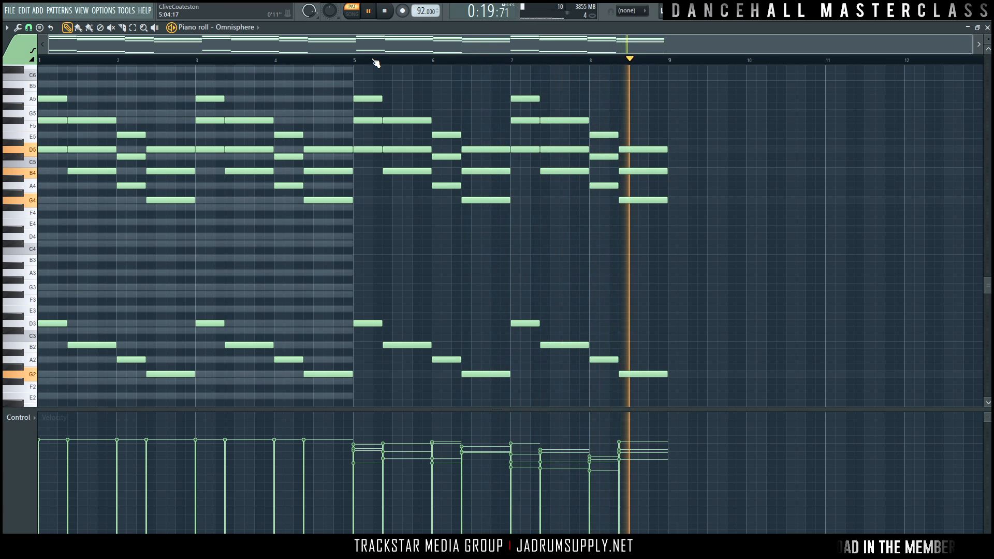
{"action": "key", "text": "space"}
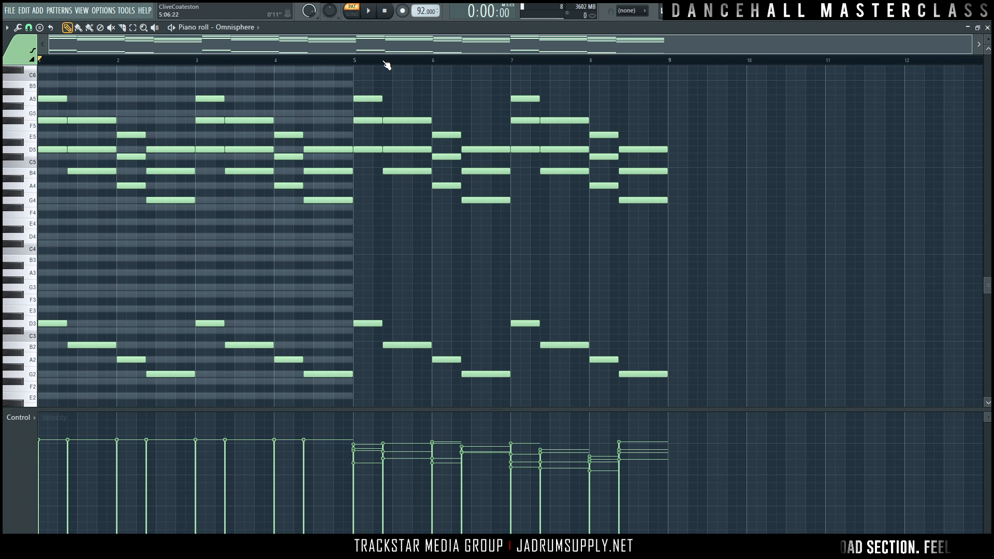
- Select the notes in bars 5–8 and randomize their velocities again with the next levels seed
{"action": "left_click_drag", "start_coordinate": [694, 392], "coordinate": [369, 85]}
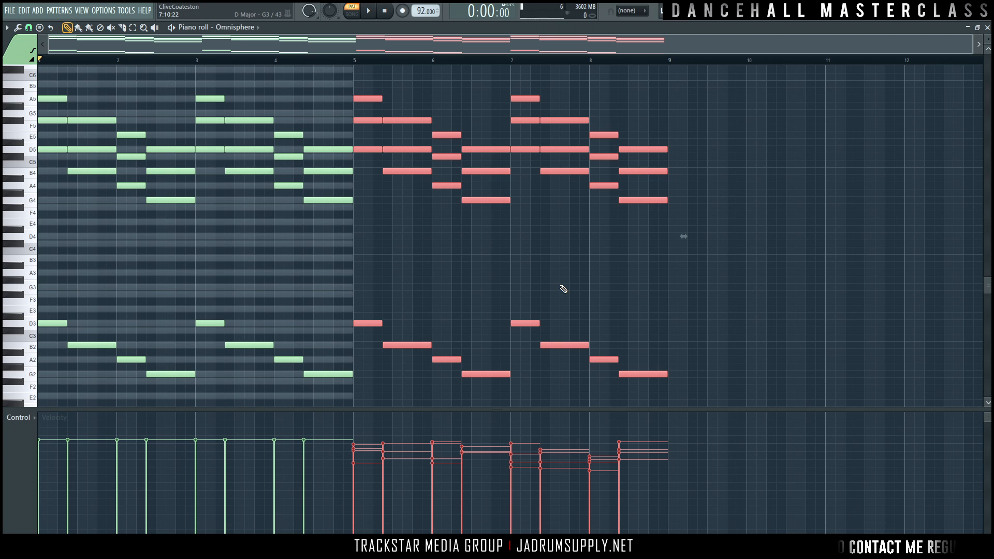
{"action": "key", "text": "alt+r"}
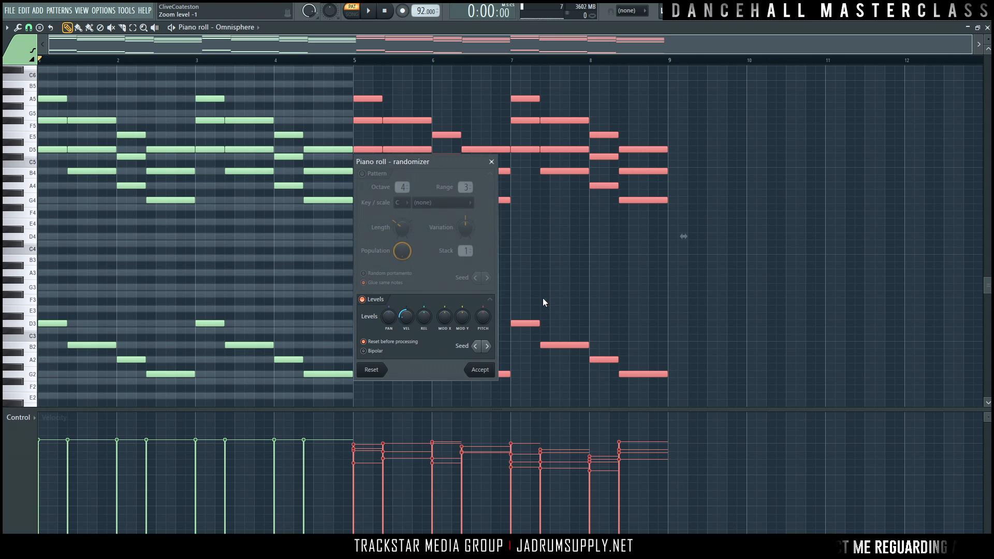
{"action": "left_click", "coordinate": [487, 346]}
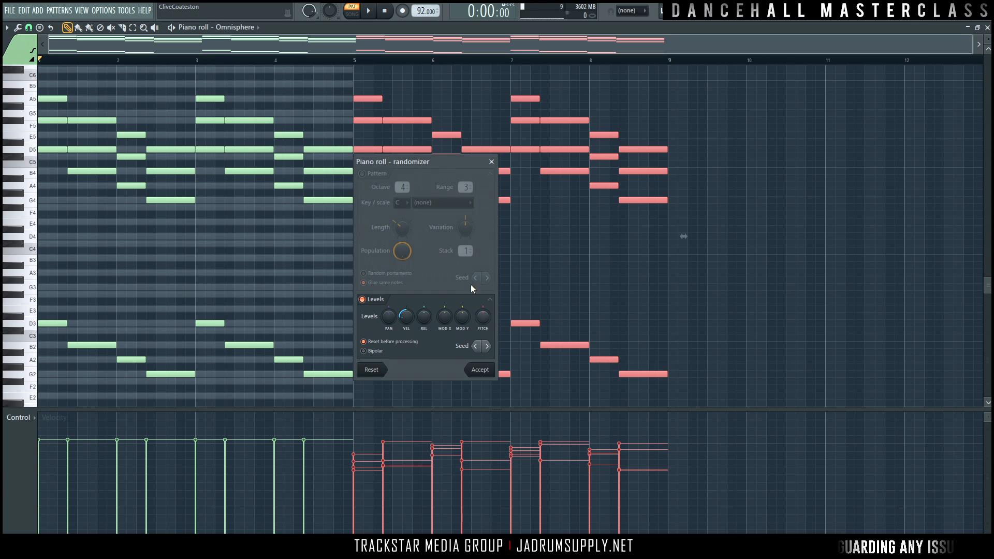
{"action": "left_click_drag", "start_coordinate": [442, 162], "coordinate": [793, 150]}
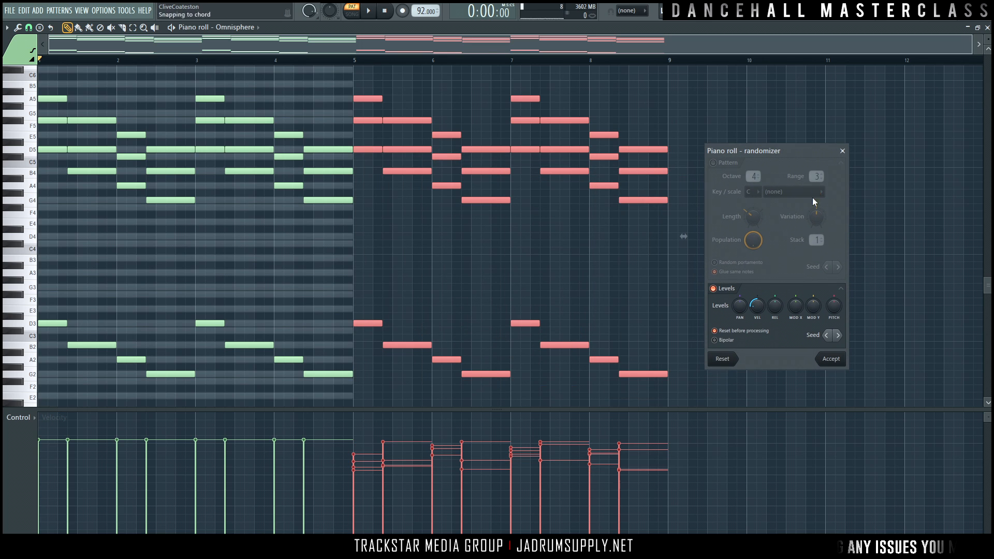
{"action": "left_click", "coordinate": [829, 359]}
- Play the progression from bar 5, set bars 5–8 as the looped time selection, and stop playback
{"action": "left_click", "coordinate": [353, 60]}
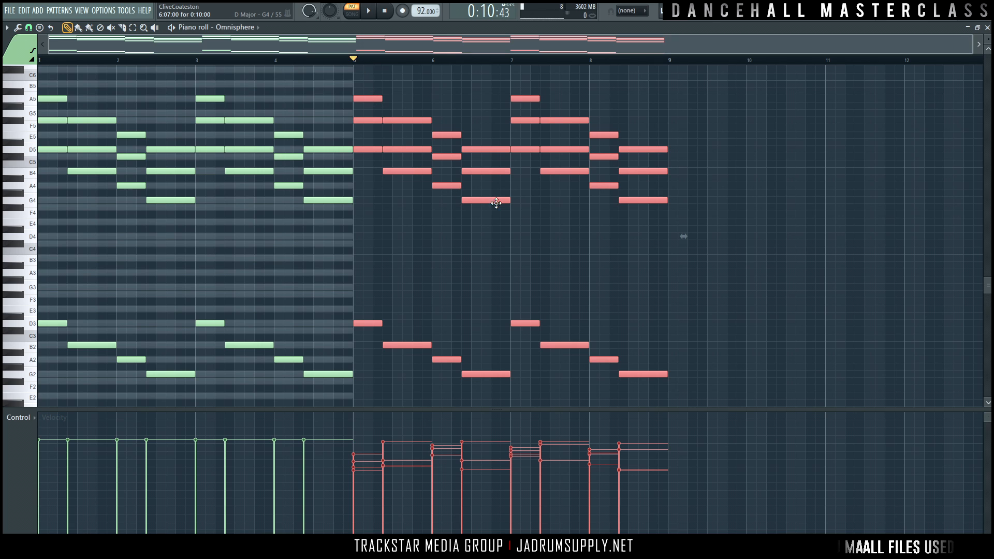
{"action": "key", "text": "space"}
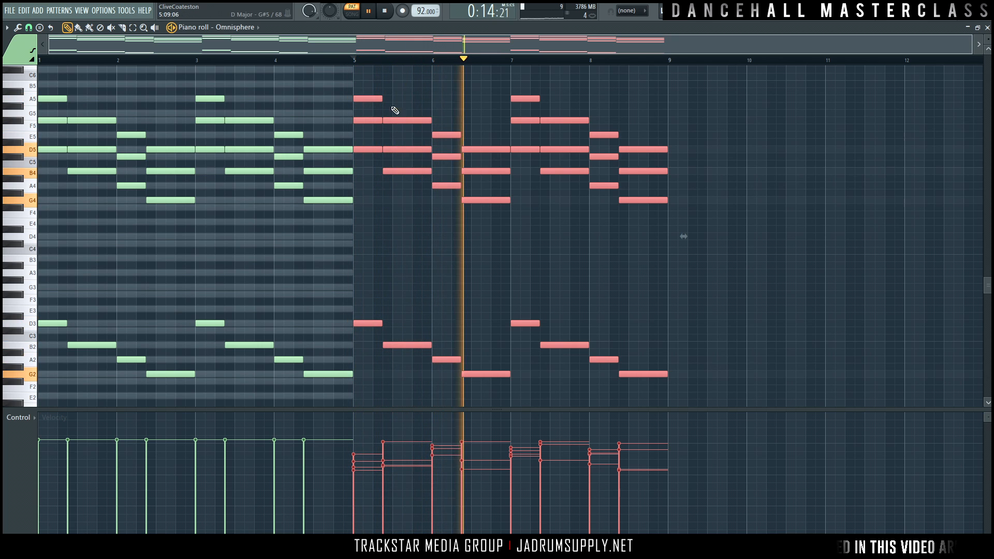
{"action": "left_click_drag", "start_coordinate": [355, 60], "coordinate": [668, 83]}
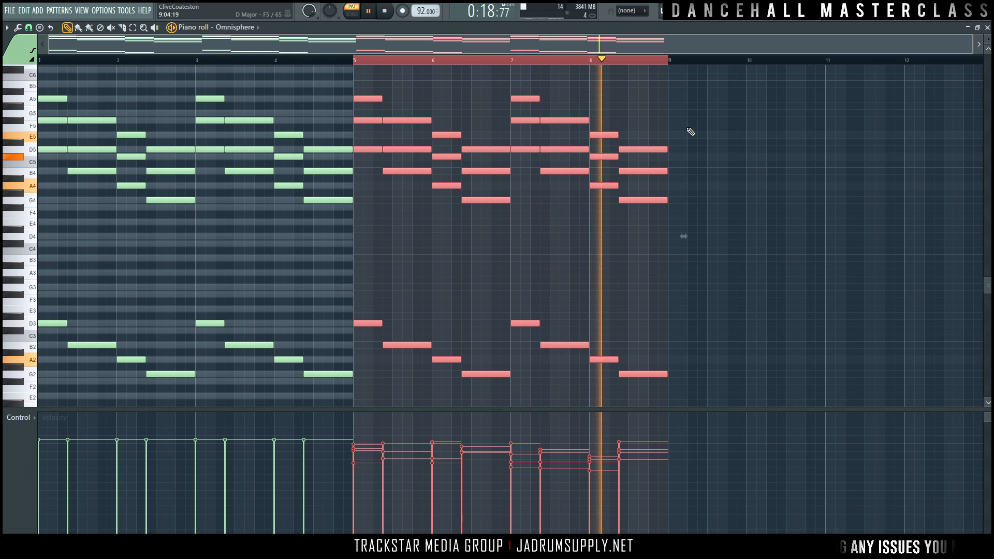
{"action": "key", "text": "space"}
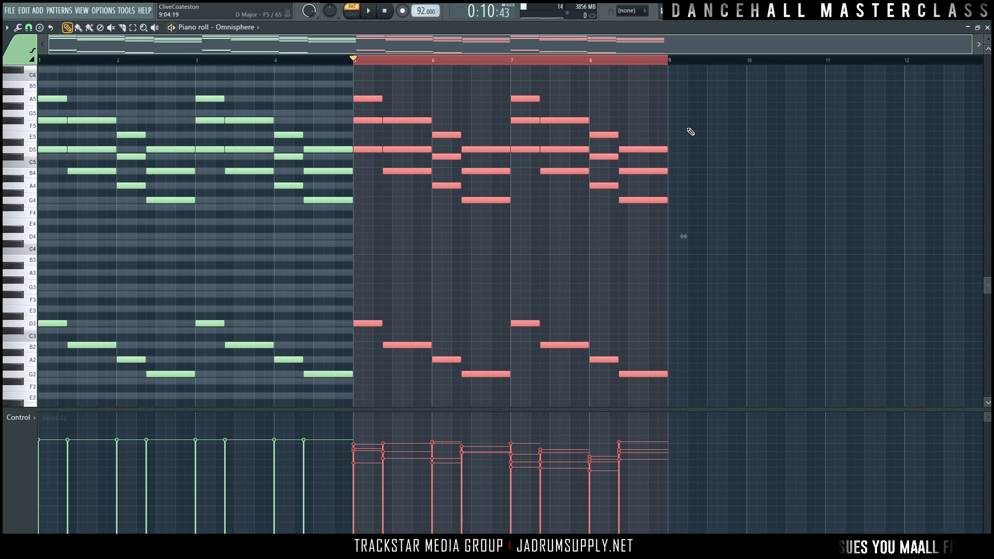